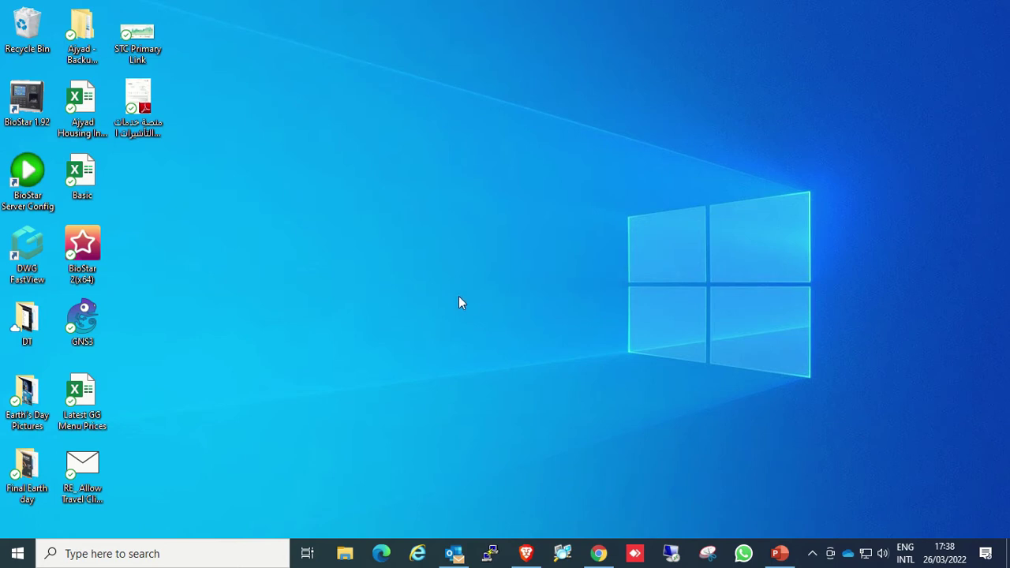
Step: Create a new PowerPoint presentation on the desktop, keep its default name, and open it
{"action": "right_click", "coordinate": [379, 250]}
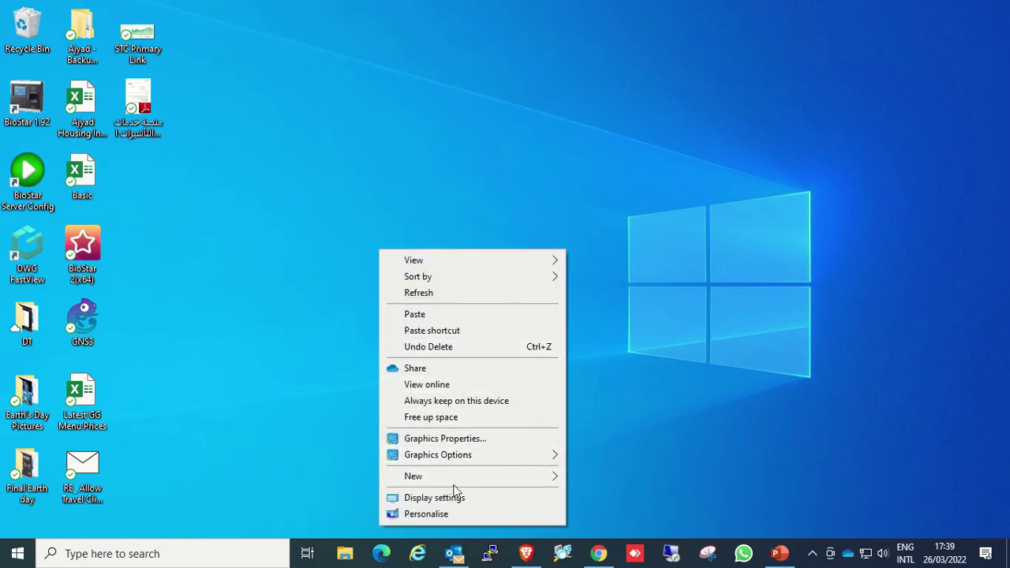
{"action": "mouse_move", "coordinate": [467, 483]}
{"action": "left_click", "coordinate": [631, 393]}
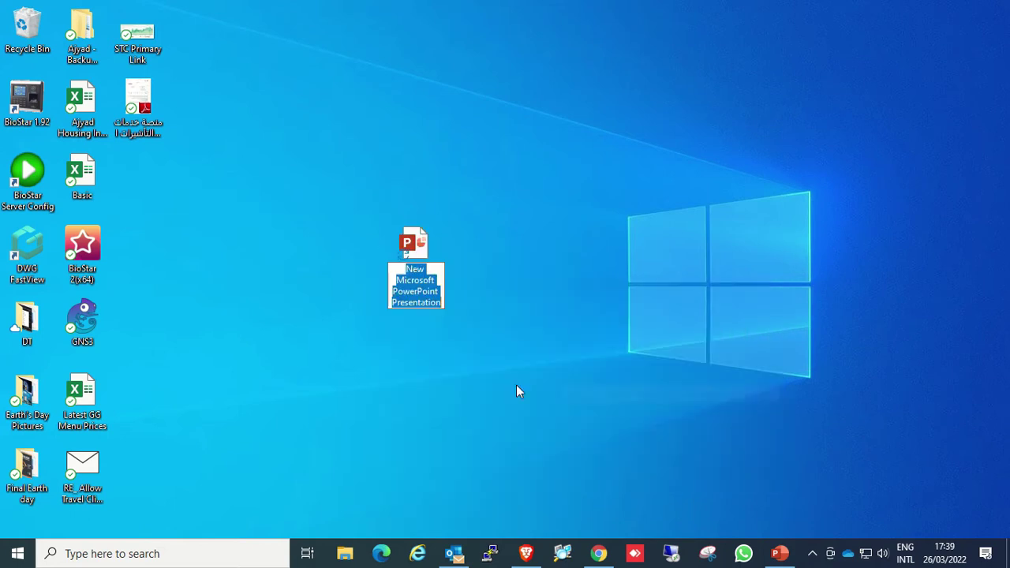
{"action": "key", "text": "Return"}
{"action": "left_click", "coordinate": [606, 338]}
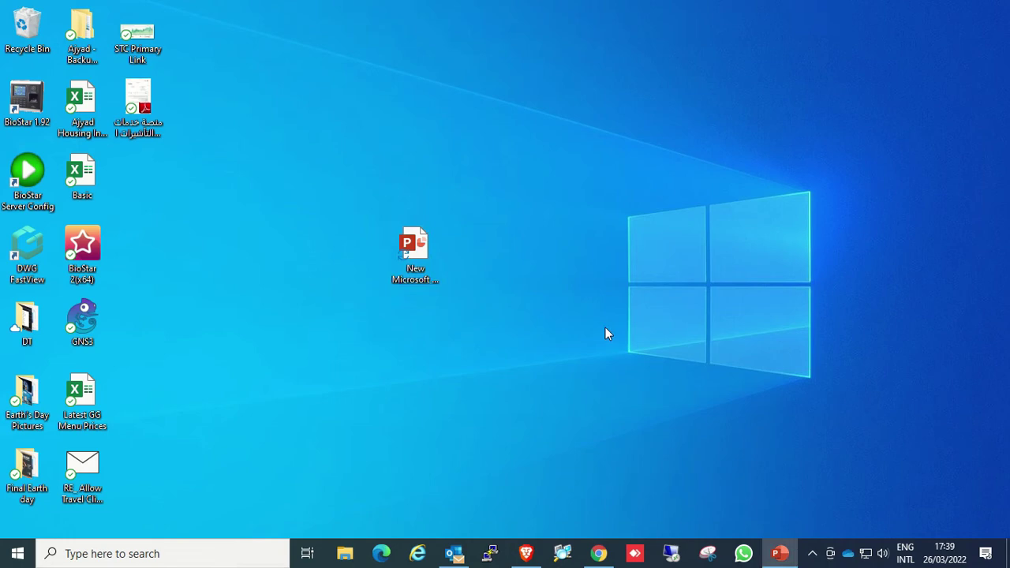
{"action": "double_click", "coordinate": [414, 251]}
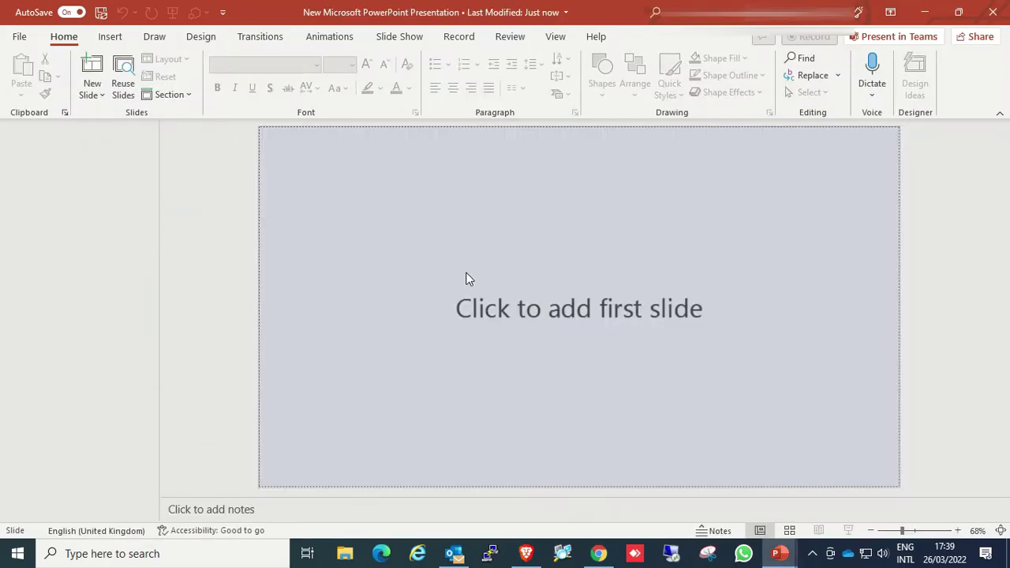
Step: Add the first slide and delete its subtitle placeholder
{"action": "left_click", "coordinate": [476, 274]}
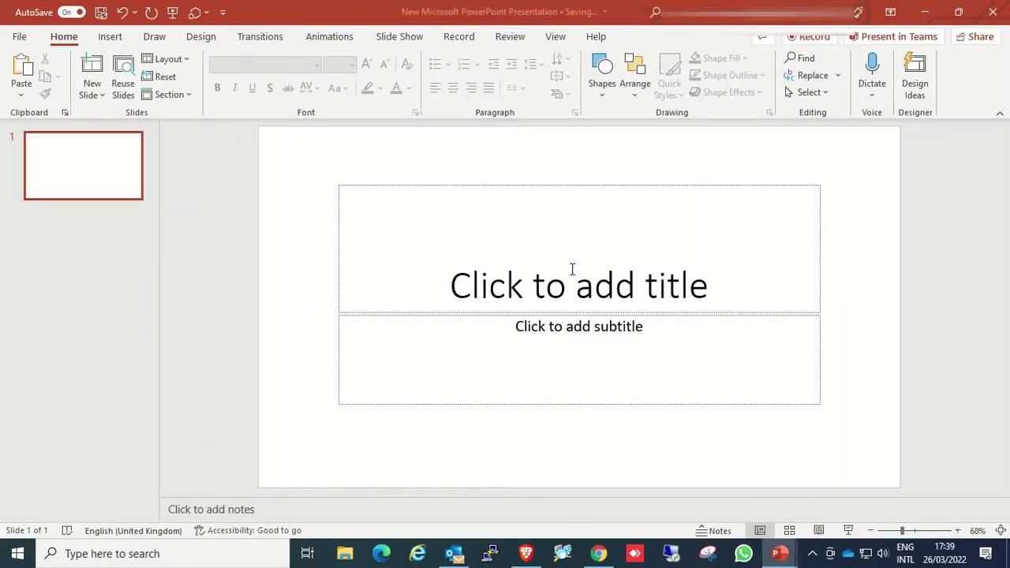
{"action": "left_click", "coordinate": [452, 282]}
{"action": "left_click", "coordinate": [514, 379]}
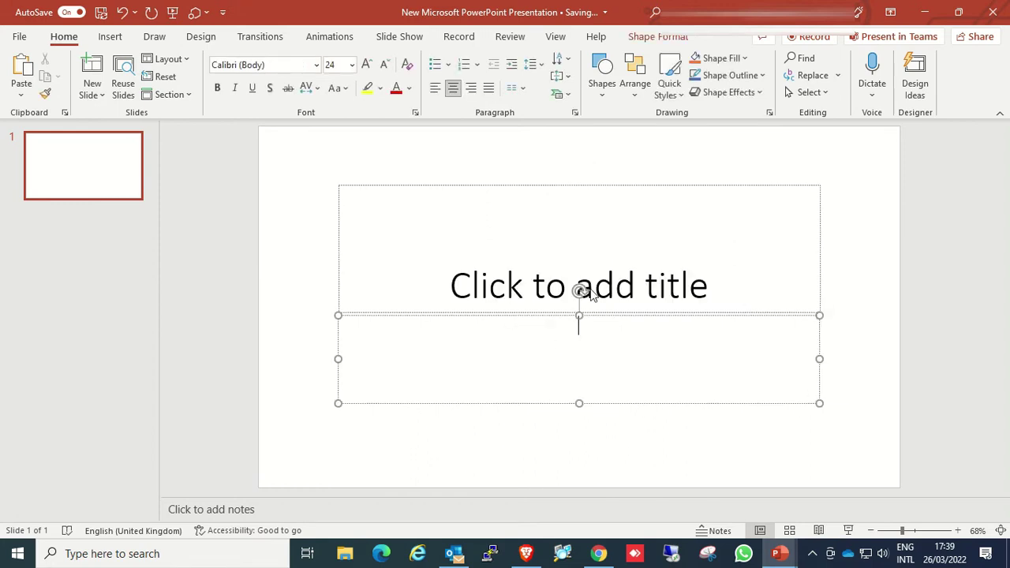
{"action": "left_click", "coordinate": [518, 316]}
{"action": "key", "text": "Delete"}
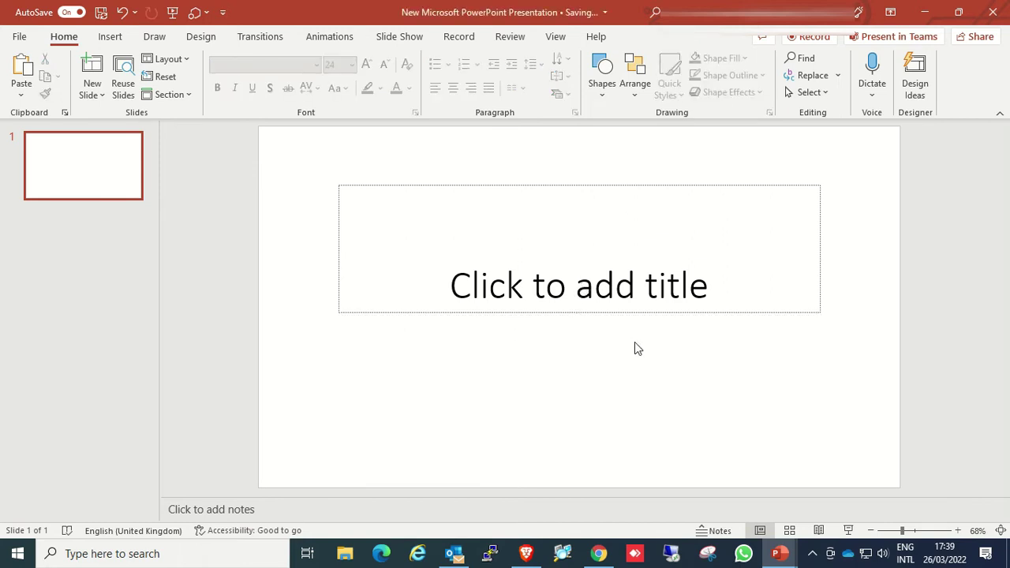
Step: Type the title 'Restoration cleaning upgrade of HP Pro MT 3400' into the title box
{"action": "left_click", "coordinate": [515, 275]}
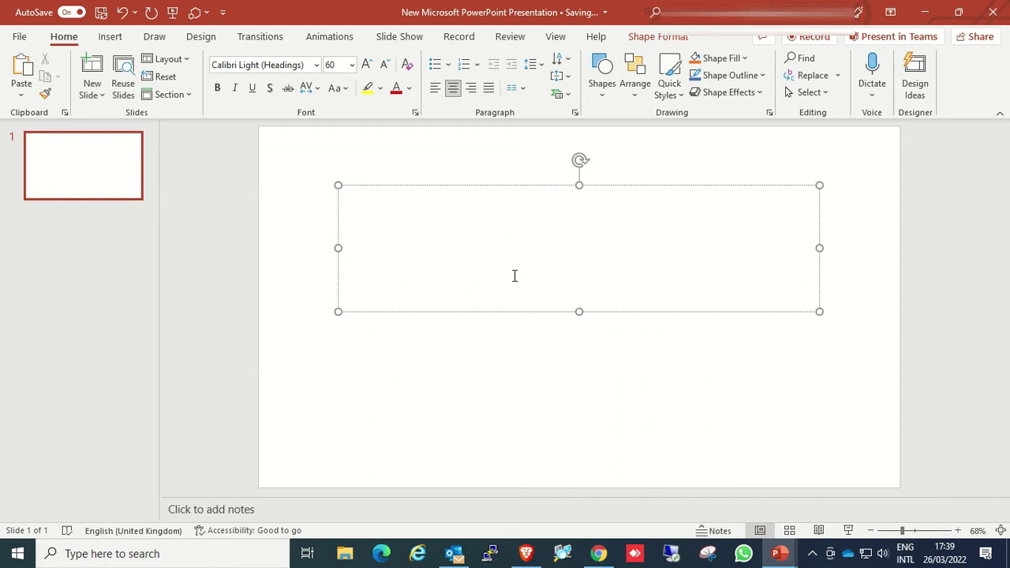
{"action": "type", "text": "Restoration and"}
{"action": "key", "text": "BackSpace"}
{"action": "key", "text": "BackSpace"}
{"action": "key", "text": "BackSpace"}
{"action": "key", "text": "BackSpace"}
{"action": "type", "text": "cle"}
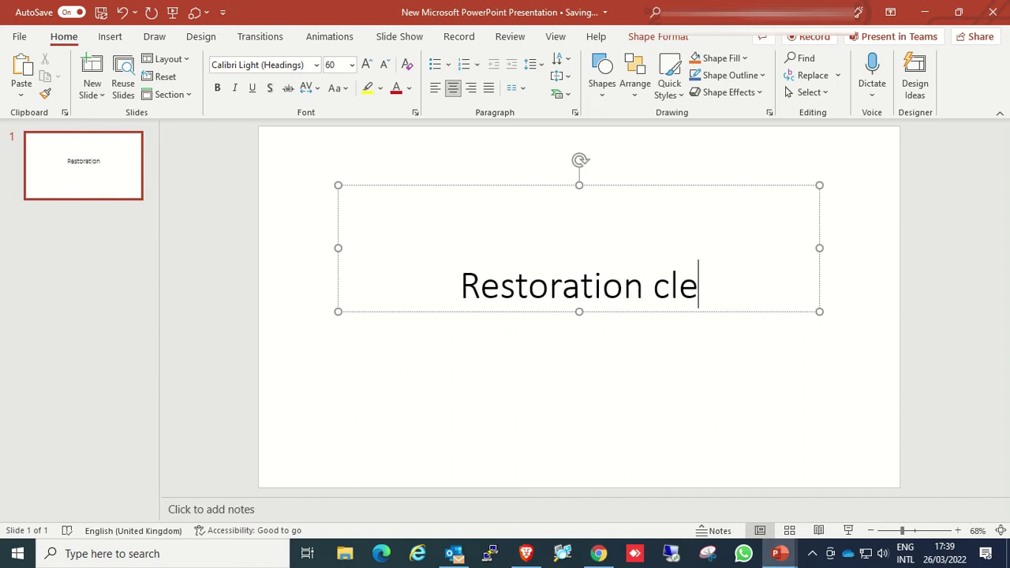
{"action": "type", "text": "aning upgrade of HP Pro MT 3400"}
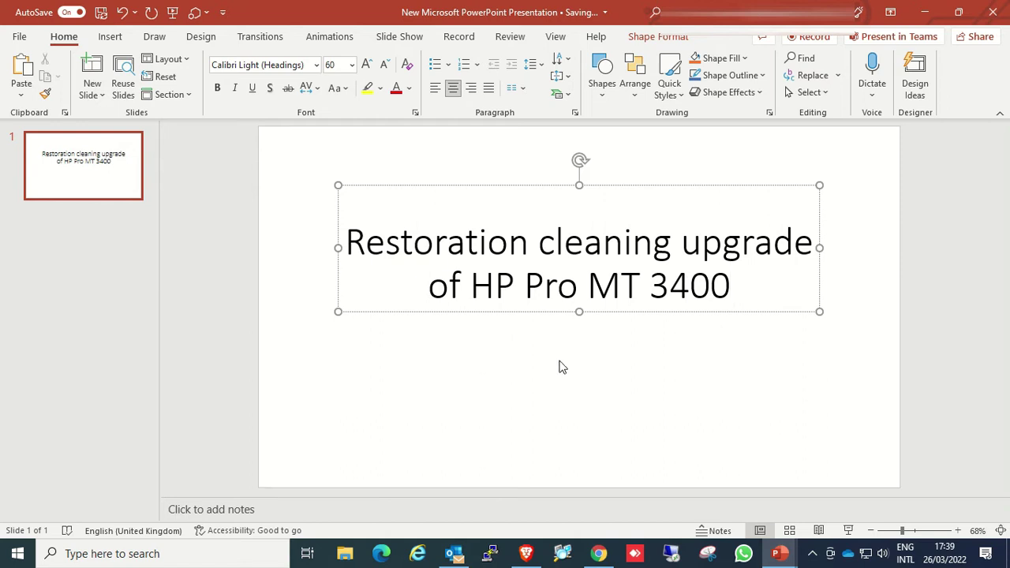
{"action": "left_click", "coordinate": [740, 326]}
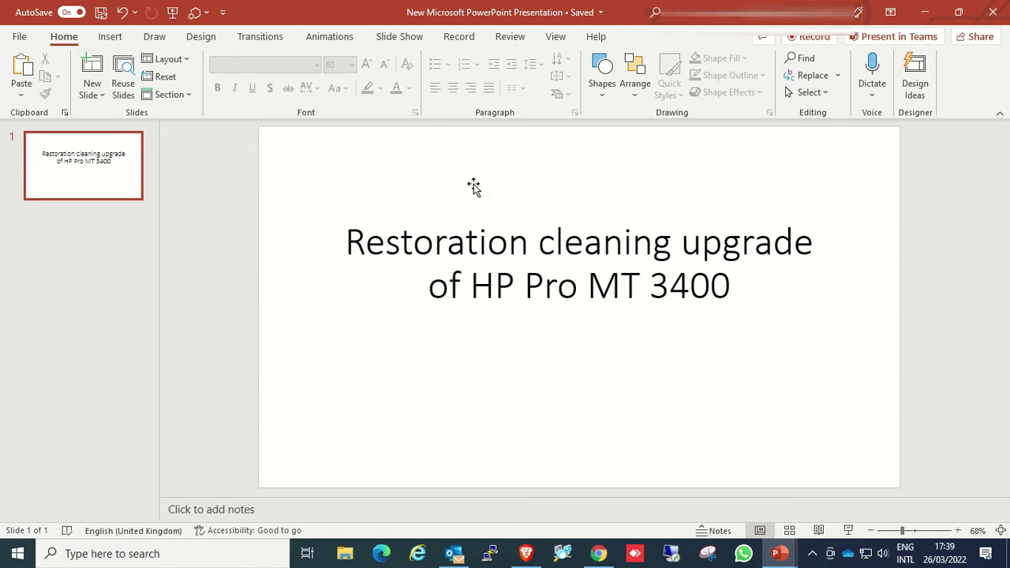
Step: Insert photos 1–4 from D:\HP PRO TUmb onto the slide
{"action": "left_click", "coordinate": [115, 38]}
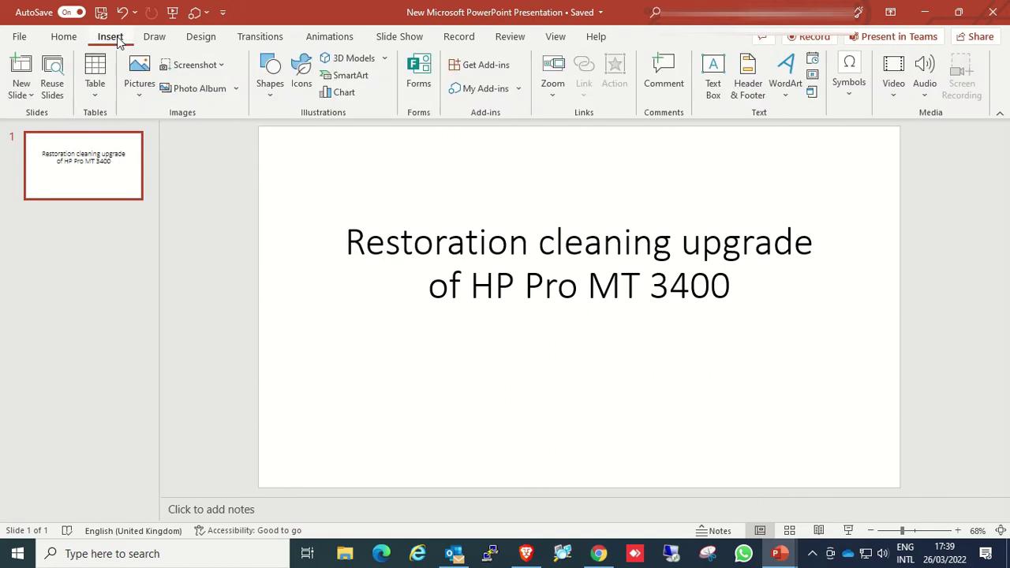
{"action": "left_click", "coordinate": [140, 97]}
{"action": "left_click", "coordinate": [156, 134]}
{"action": "left_click", "coordinate": [63, 251]}
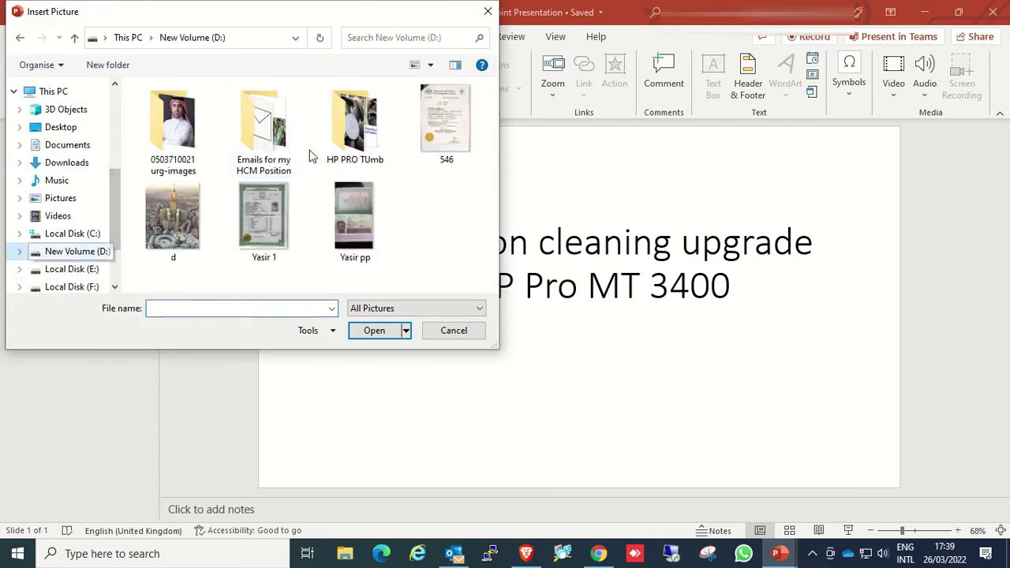
{"action": "double_click", "coordinate": [349, 138]}
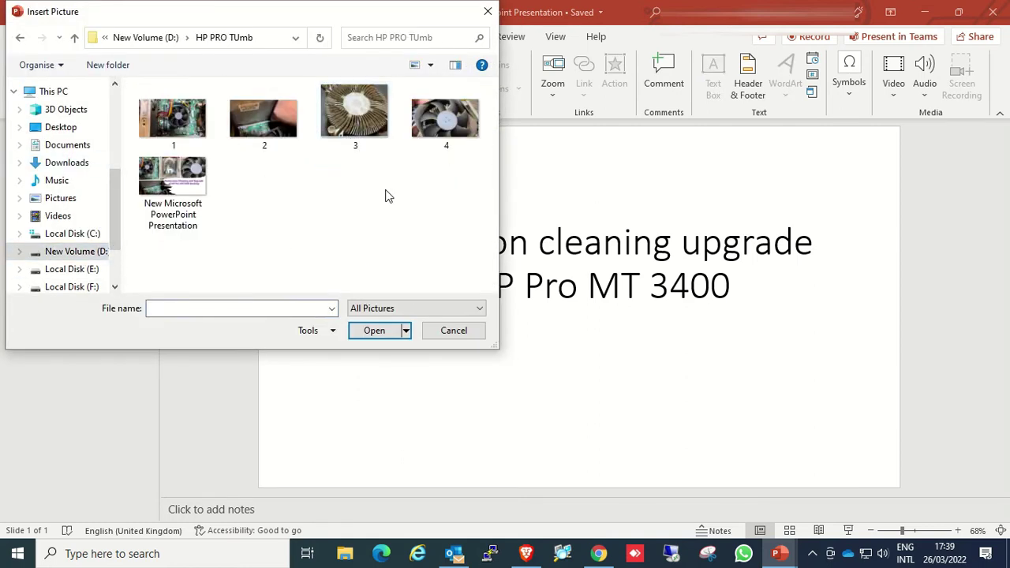
{"action": "left_click", "coordinate": [207, 127]}
{"action": "left_click", "coordinate": [238, 119], "text": "ctrl"}
{"action": "left_click", "coordinate": [334, 117], "text": "ctrl"}
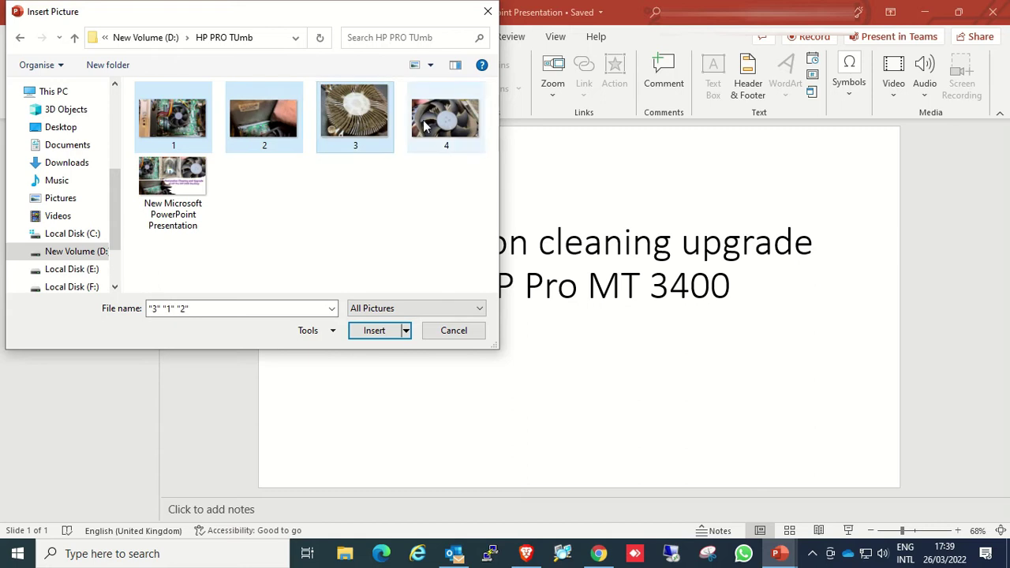
{"action": "left_click", "coordinate": [444, 118], "text": "ctrl"}
{"action": "left_click", "coordinate": [397, 330]}
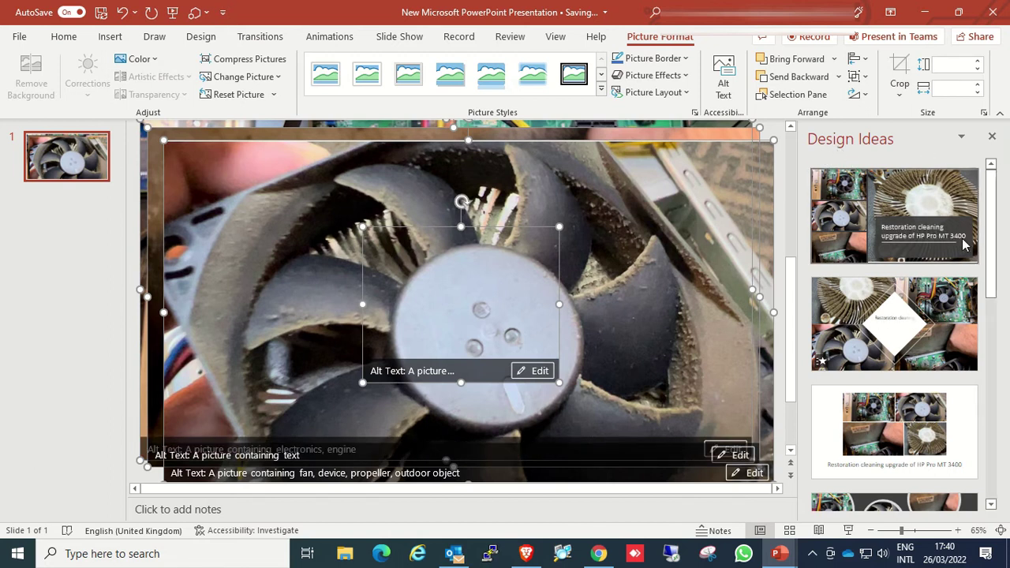
Step: Try the diamond collage Design Idea, then apply the torn-paper four-photo collage instead
{"action": "left_click_drag", "start_coordinate": [996, 183], "coordinate": [997, 206]}
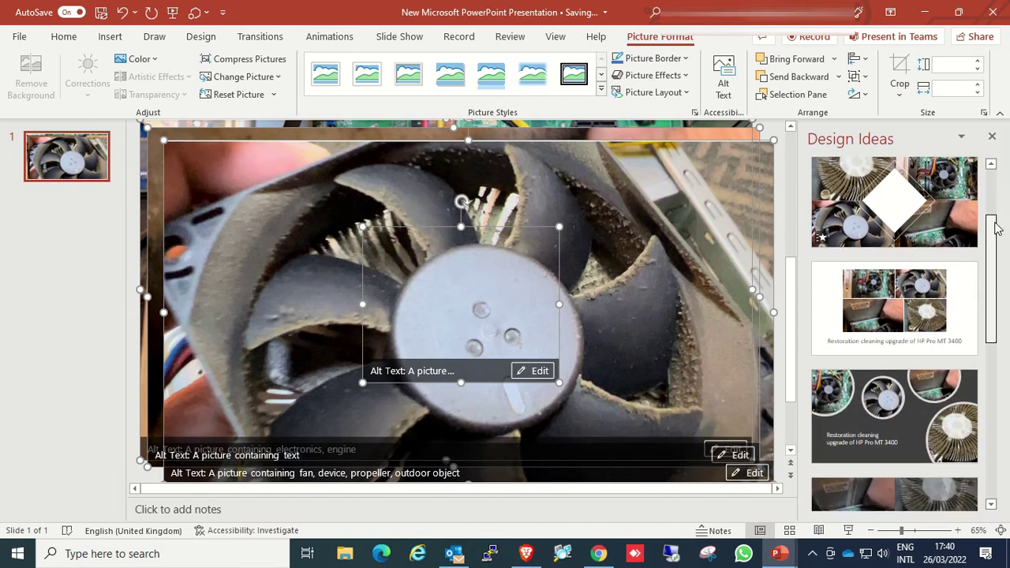
{"action": "left_click", "coordinate": [895, 259]}
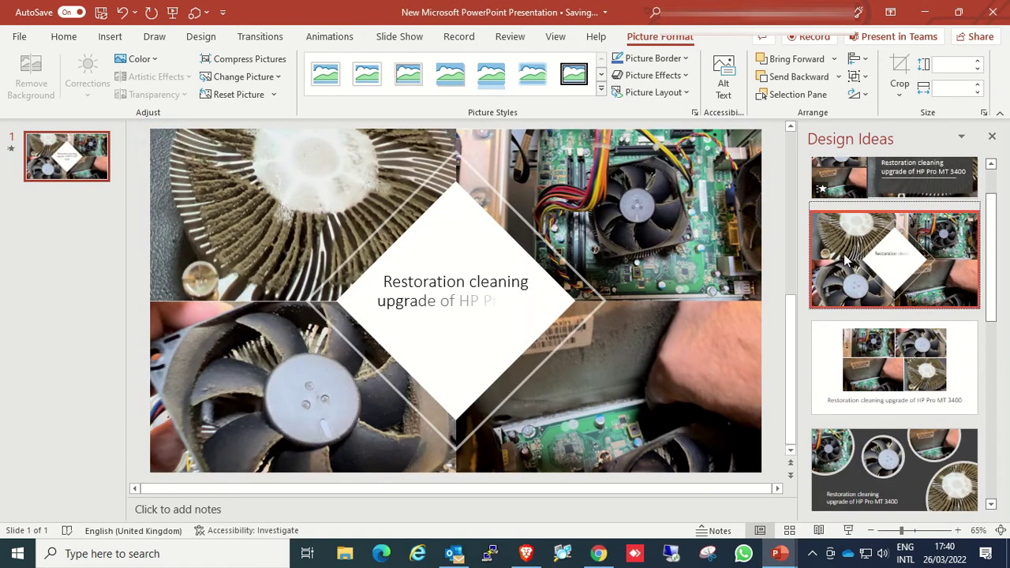
{"action": "key", "text": "ctrl+a"}
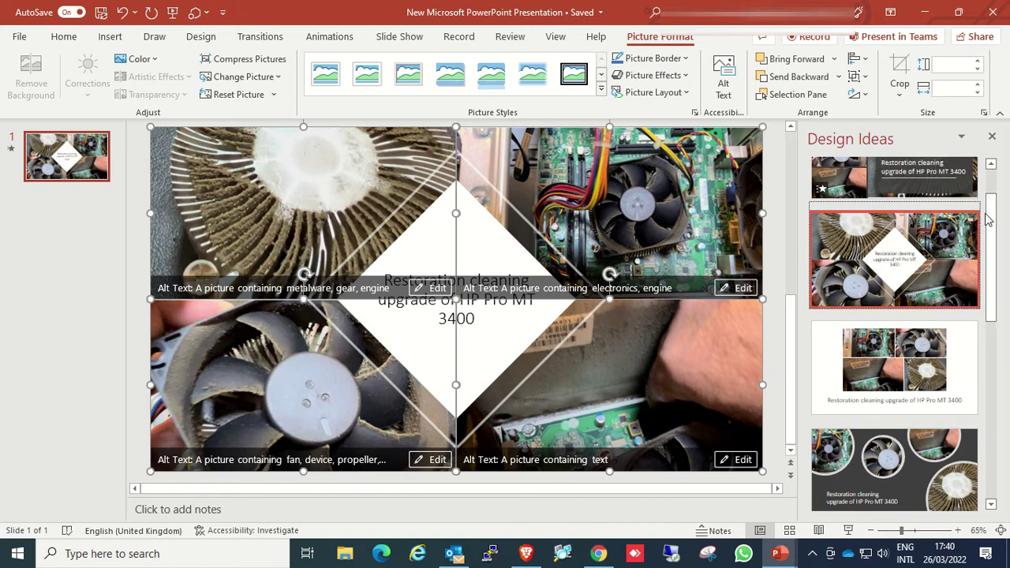
{"action": "left_click_drag", "start_coordinate": [989, 219], "coordinate": [994, 350]}
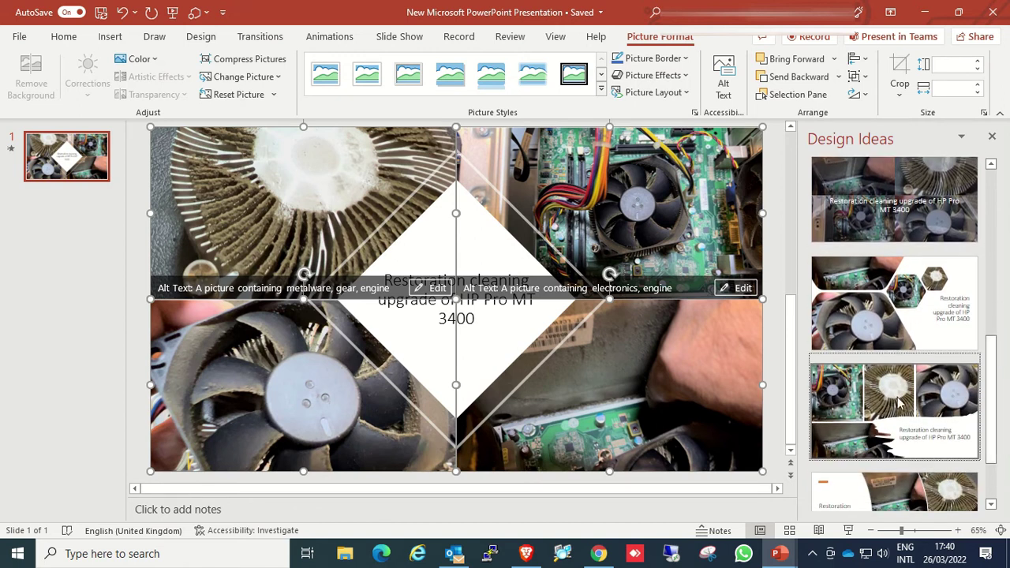
{"action": "left_click", "coordinate": [875, 407]}
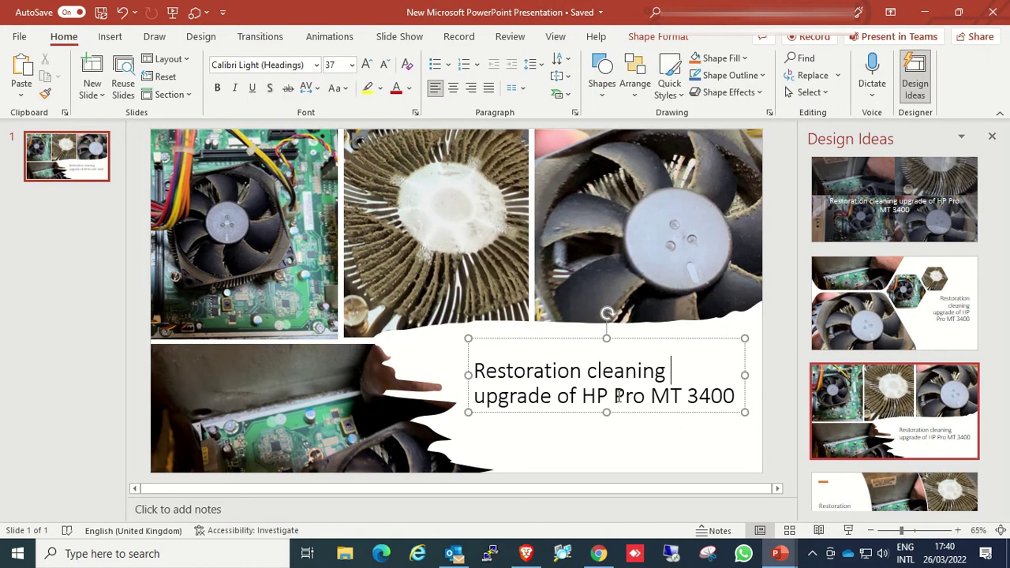
Step: Widen the title box to the left and raise it just under the top-right photo
{"action": "triple_click", "coordinate": [484, 367]}
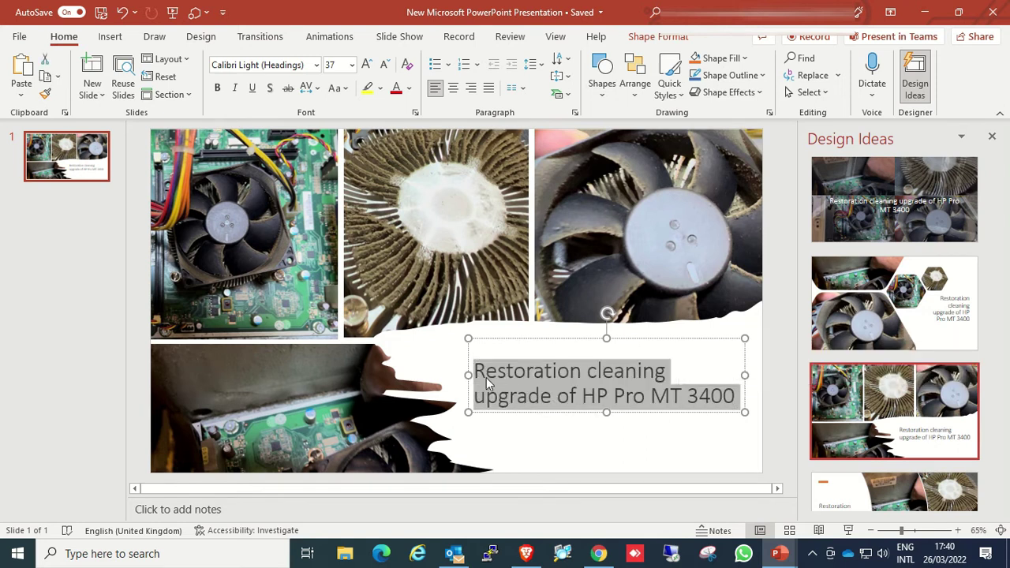
{"action": "left_click_drag", "start_coordinate": [468, 375], "coordinate": [403, 375]}
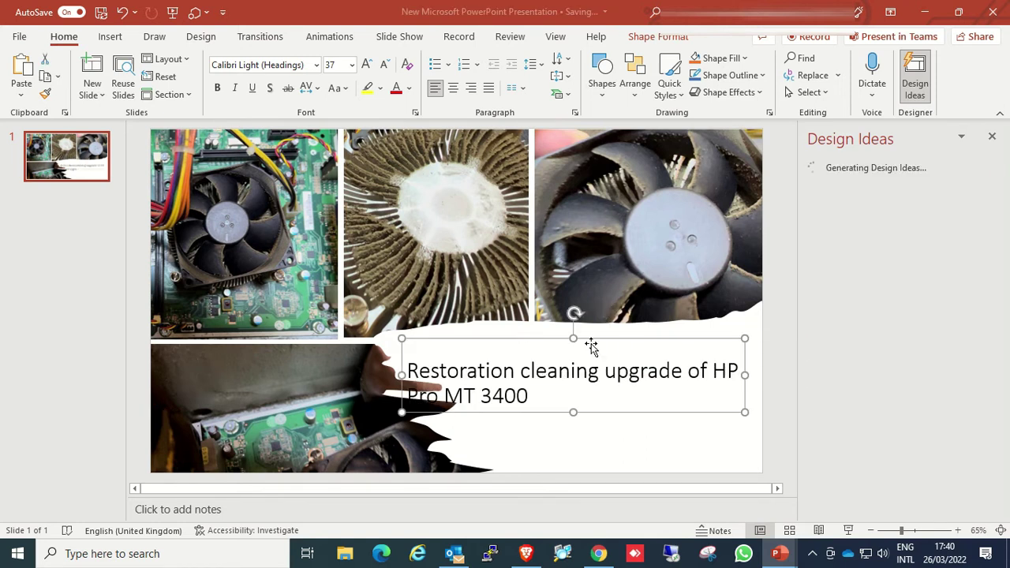
{"action": "left_click_drag", "start_coordinate": [576, 411], "coordinate": [574, 389]}
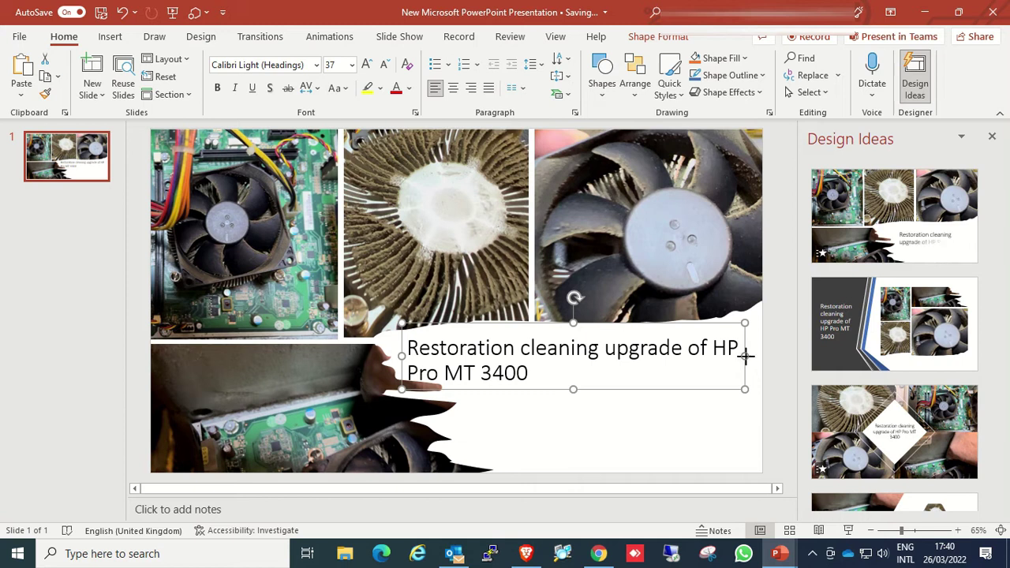
{"action": "left_click", "coordinate": [600, 554]}
{"action": "scroll", "coordinate": [684, 255], "scroll_direction": "down", "scroll_amount": 2}
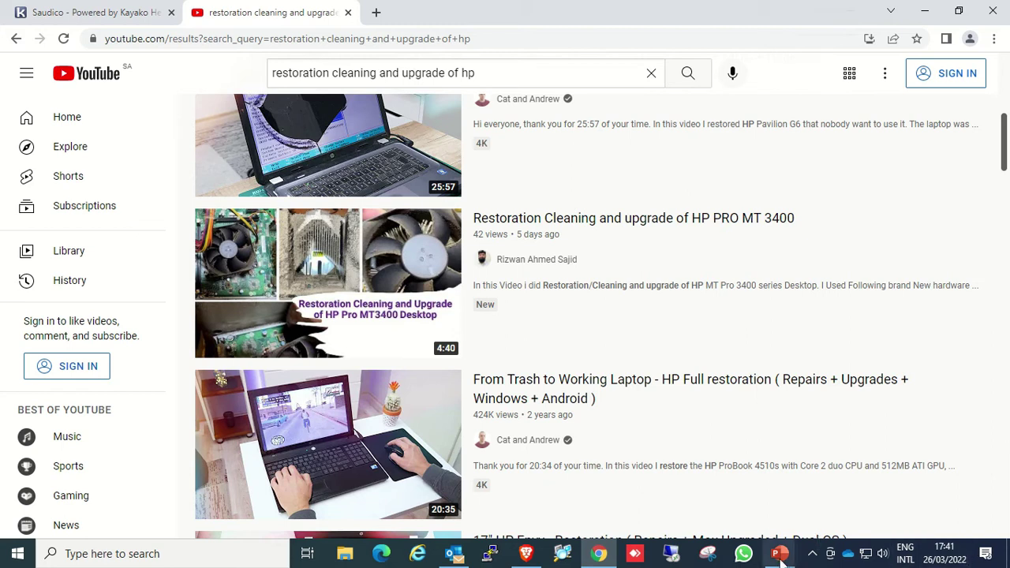
Step: Stretch the title box to the slide's right edge, enlarge the title to 40 pt and make it dark blue
{"action": "mouse_move", "coordinate": [780, 553]}
{"action": "left_click", "coordinate": [796, 464]}
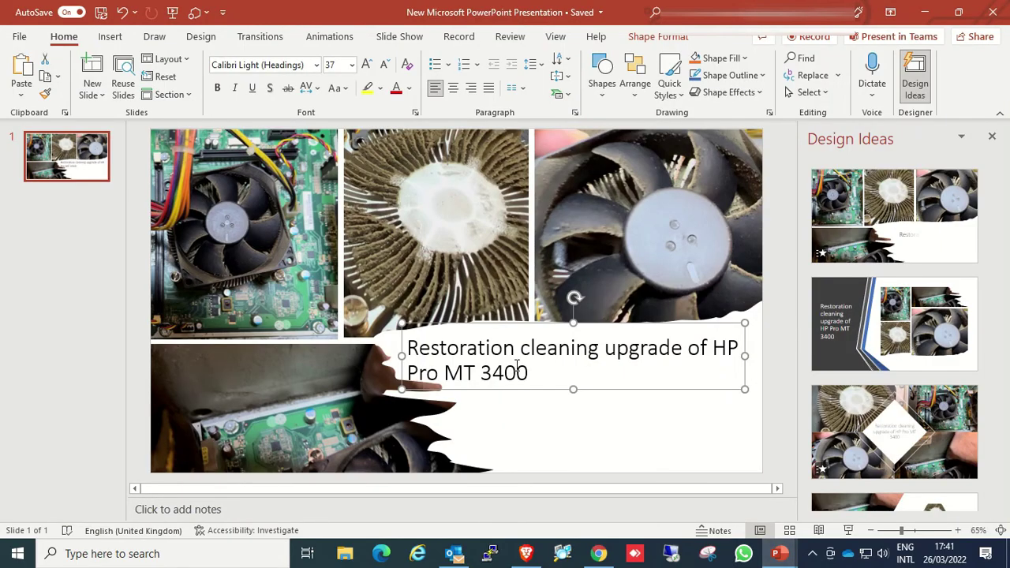
{"action": "left_click_drag", "start_coordinate": [746, 355], "coordinate": [763, 356]}
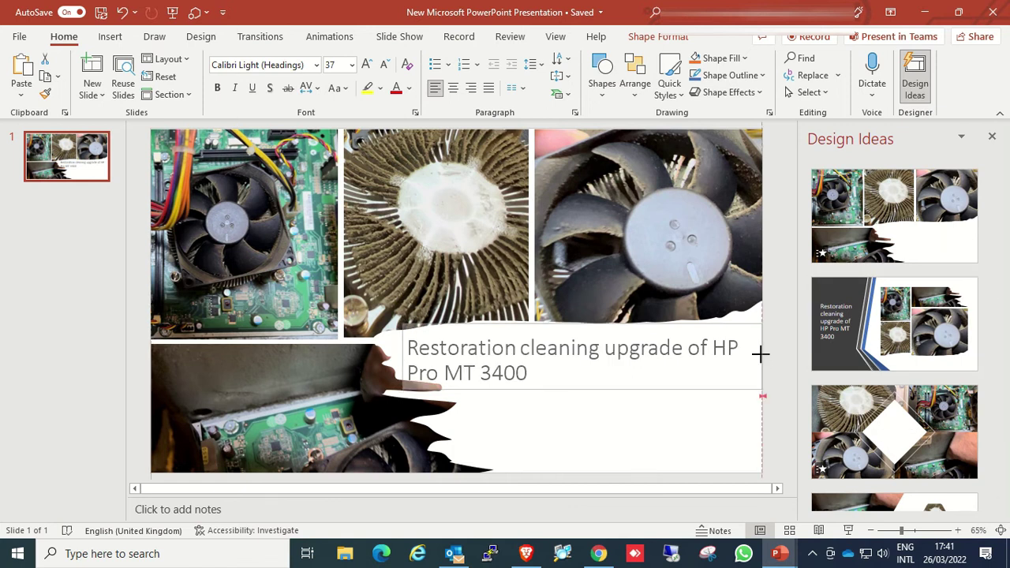
{"action": "left_click_drag", "start_coordinate": [528, 373], "coordinate": [400, 347]}
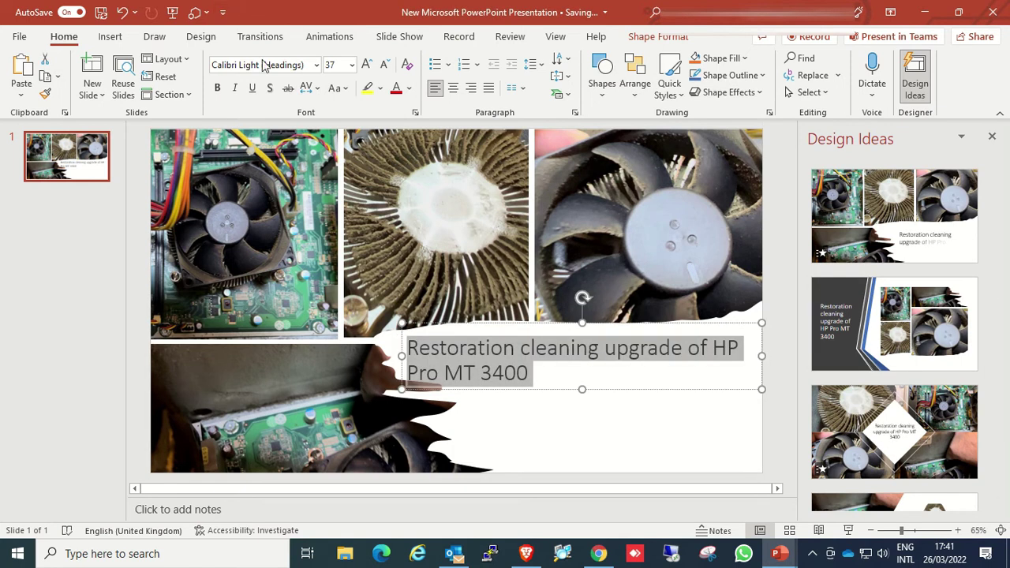
{"action": "left_click", "coordinate": [366, 64]}
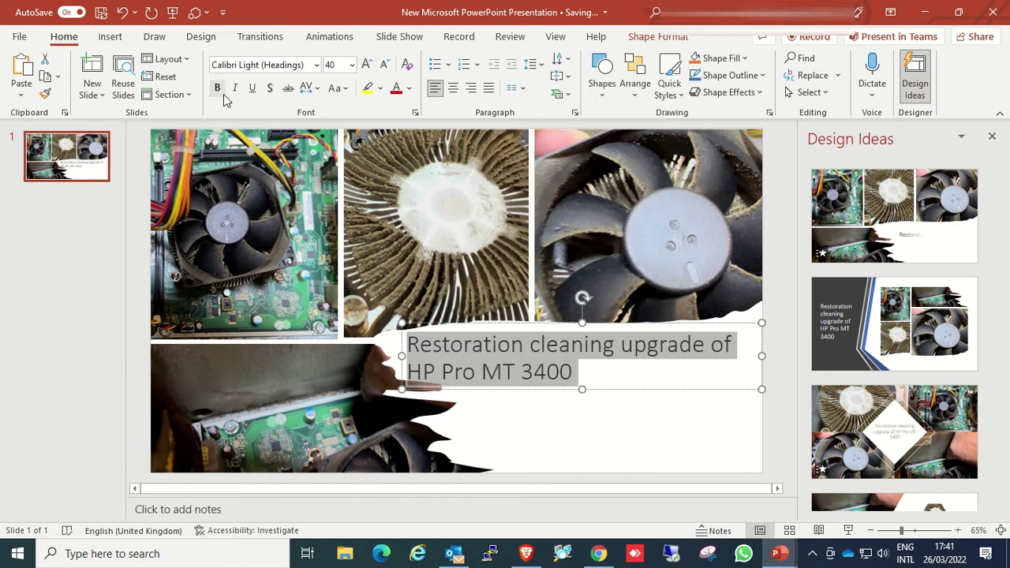
{"action": "left_click", "coordinate": [409, 88]}
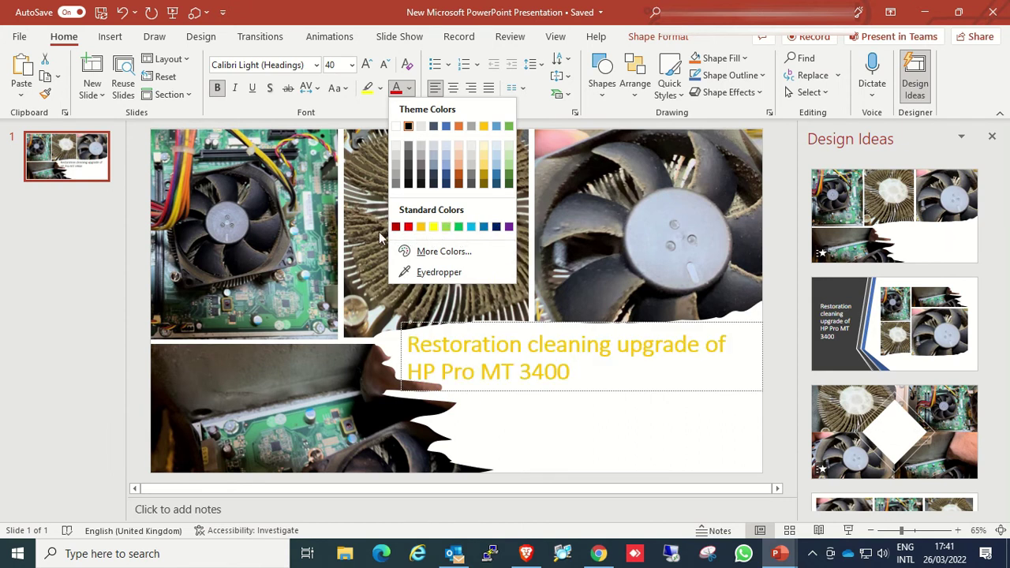
{"action": "left_click", "coordinate": [497, 227]}
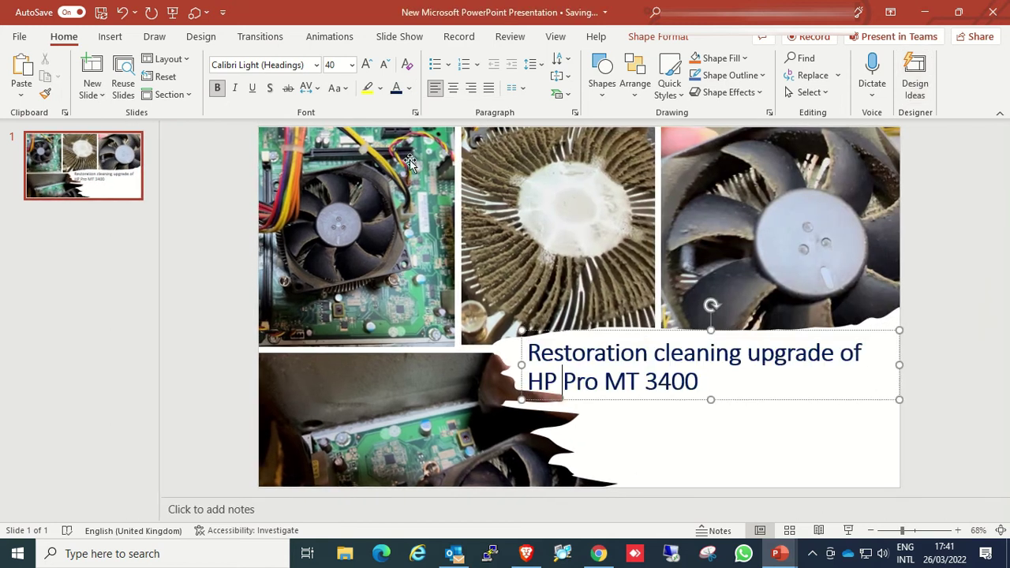
Step: Enlarge the title text to 44 pt and centre-align it
{"action": "left_click", "coordinate": [366, 64]}
{"action": "left_click", "coordinate": [366, 64]}
{"action": "left_click_drag", "start_coordinate": [702, 385], "coordinate": [526, 349]}
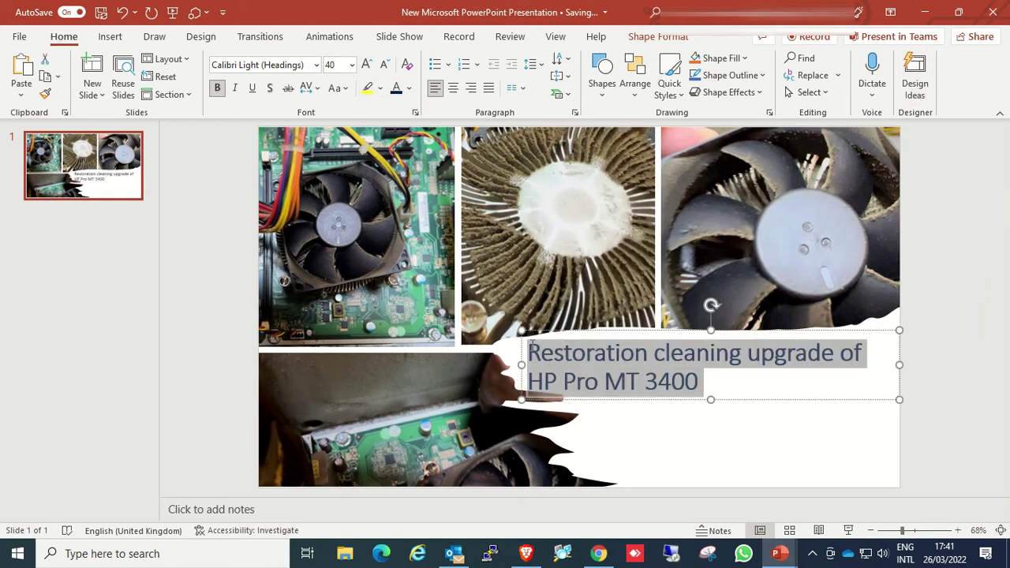
{"action": "left_click", "coordinate": [366, 64]}
{"action": "left_click", "coordinate": [900, 379]}
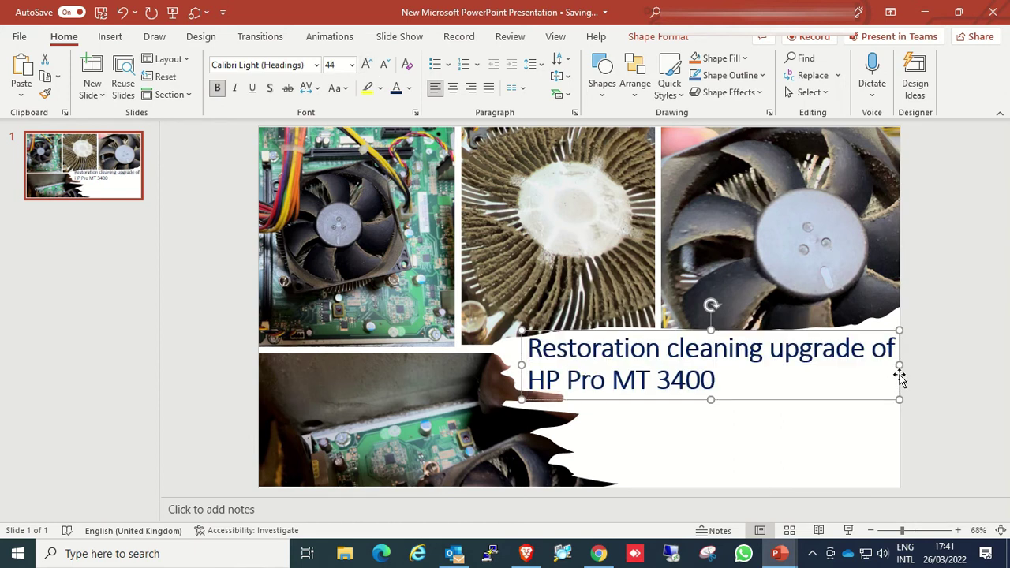
{"action": "left_click_drag", "start_coordinate": [755, 378], "coordinate": [556, 350]}
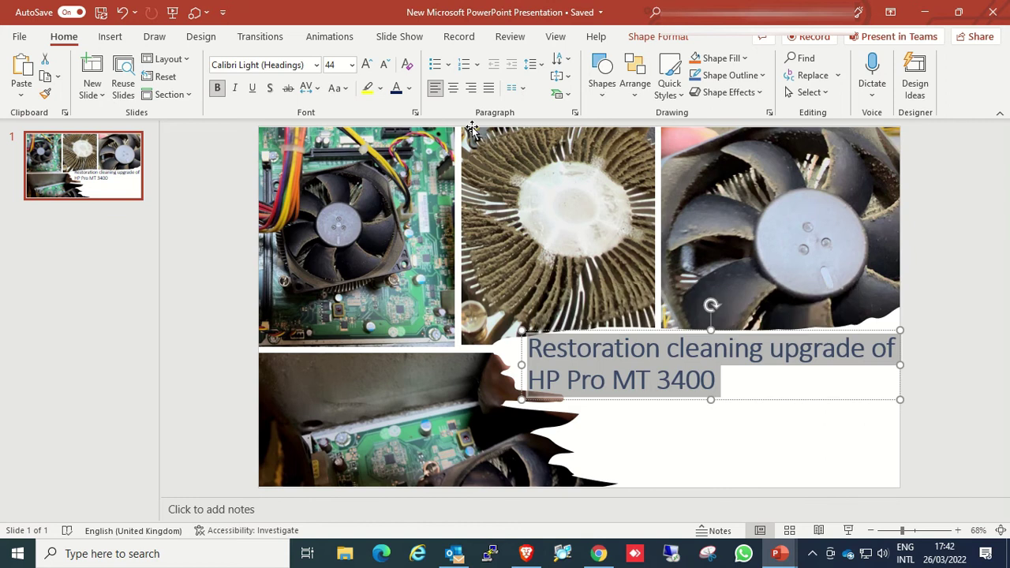
{"action": "left_click", "coordinate": [455, 89]}
{"action": "left_click", "coordinate": [755, 430]}
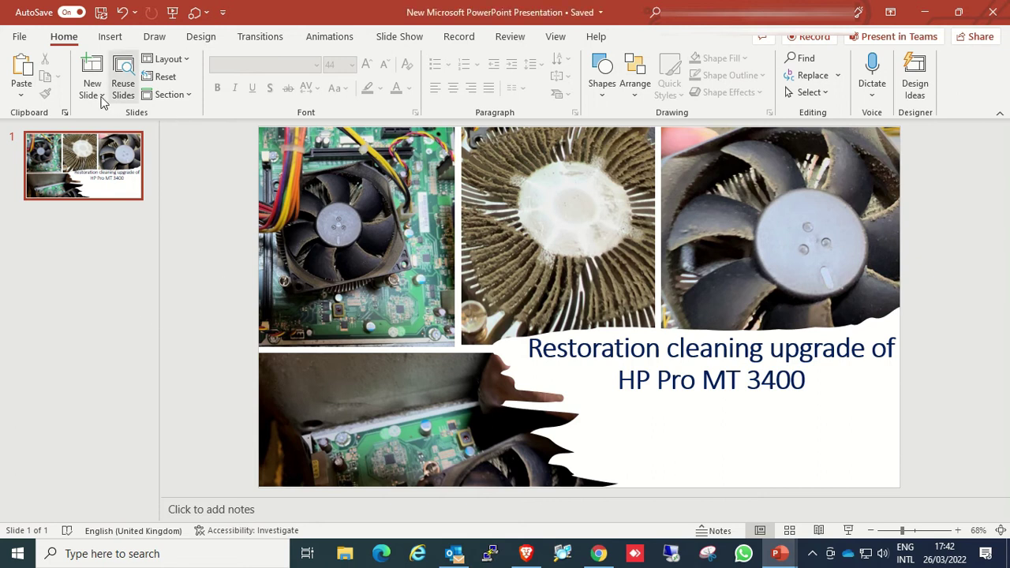
{"action": "left_click", "coordinate": [19, 36]}
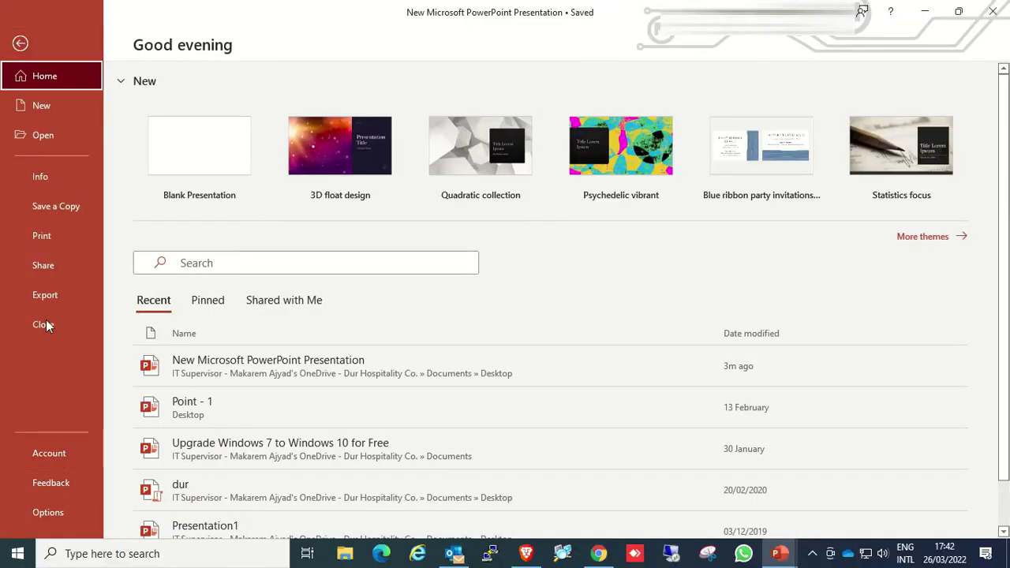
Step: Export just the current slide as a JPEG named test to the Desktop
{"action": "left_click", "coordinate": [46, 295]}
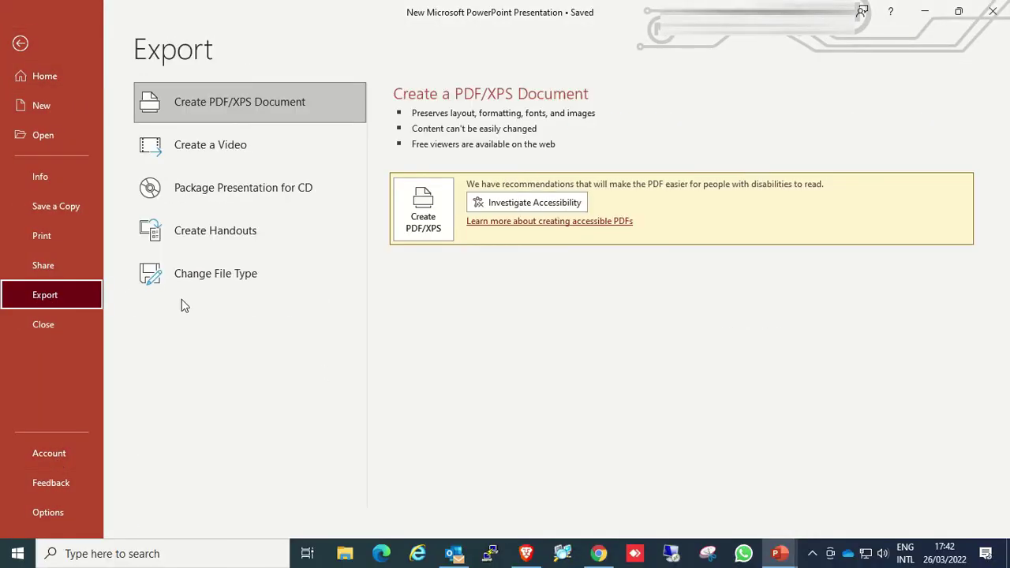
{"action": "left_click", "coordinate": [216, 278]}
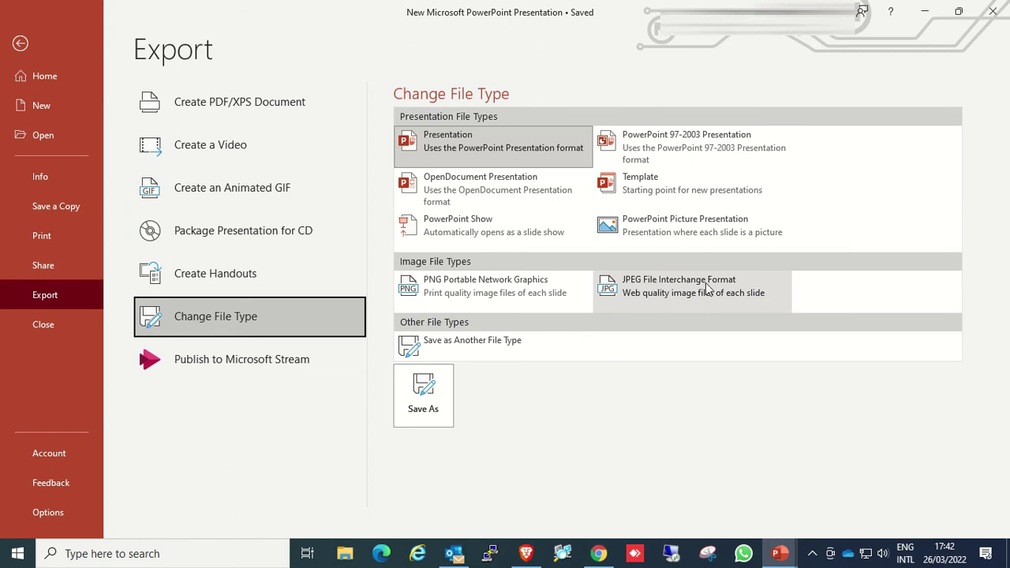
{"action": "left_click", "coordinate": [707, 289]}
{"action": "left_click", "coordinate": [426, 408]}
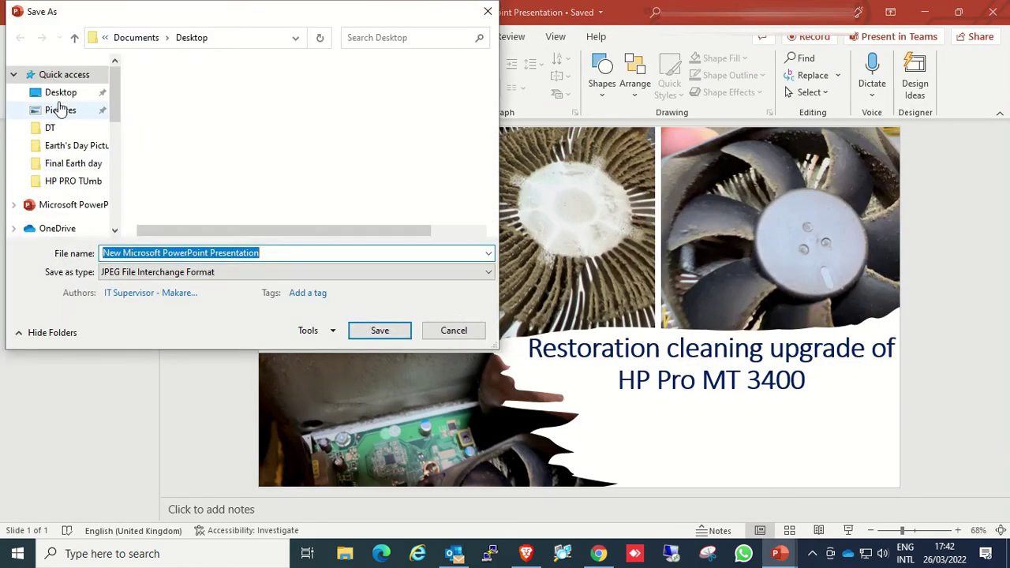
{"action": "left_click", "coordinate": [63, 119]}
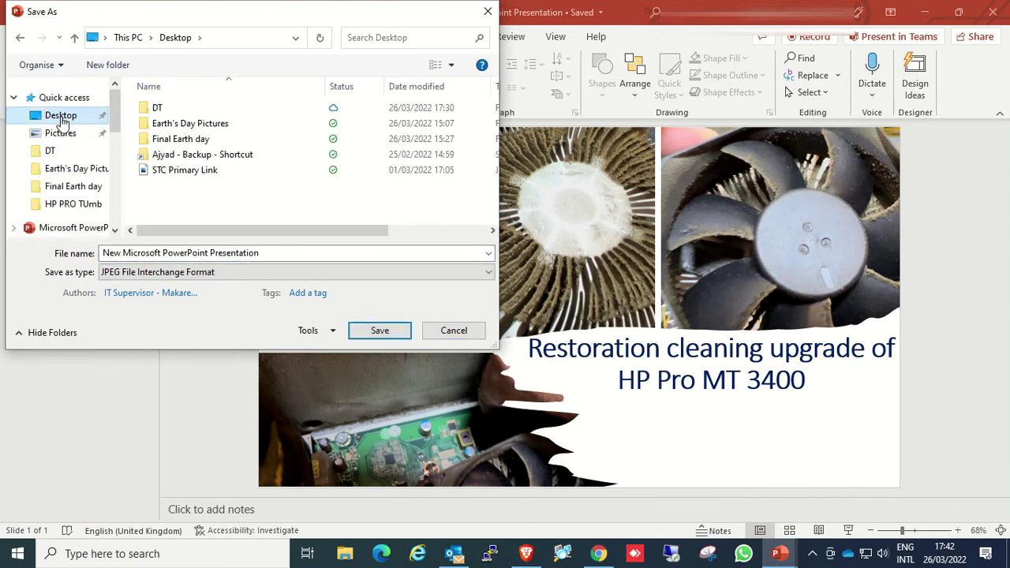
{"action": "left_click", "coordinate": [315, 253]}
{"action": "type", "text": "test"}
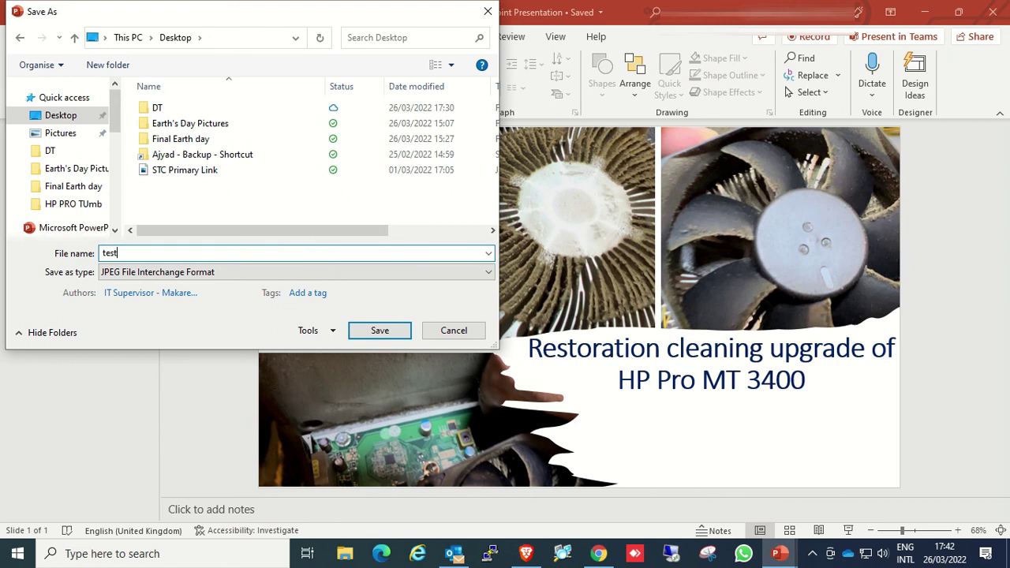
{"action": "left_click", "coordinate": [386, 332]}
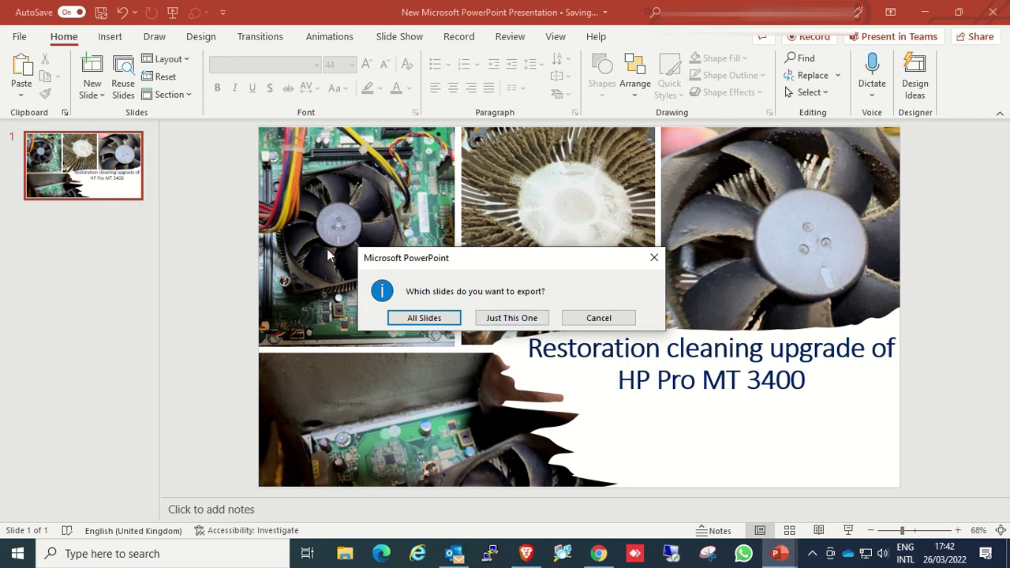
{"action": "left_click", "coordinate": [511, 319]}
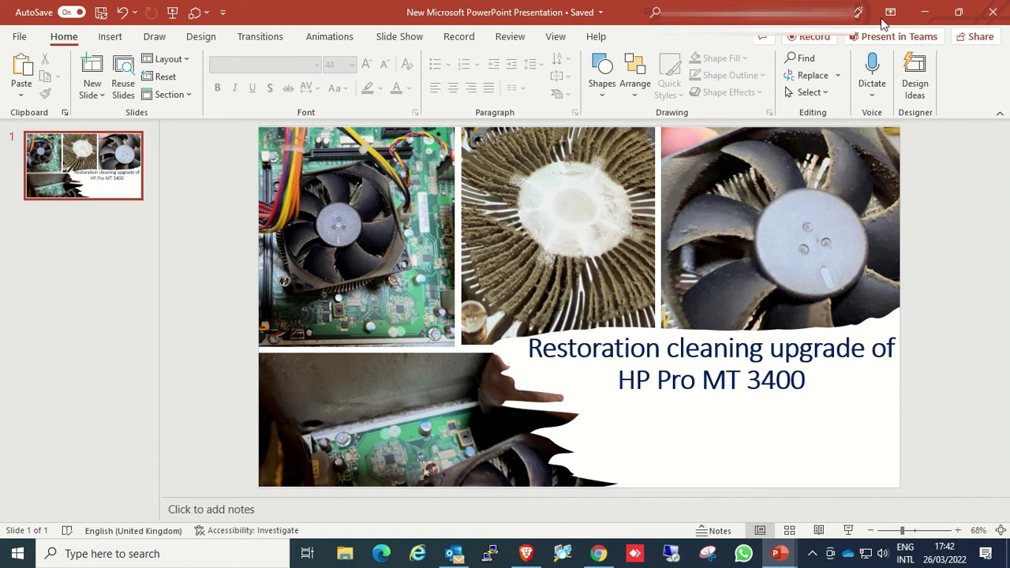
Step: Minimize the windows, view test.jpg from the desktop in Photos, then return to the YouTube results
{"action": "left_click", "coordinate": [932, 10]}
{"action": "left_click", "coordinate": [928, 10]}
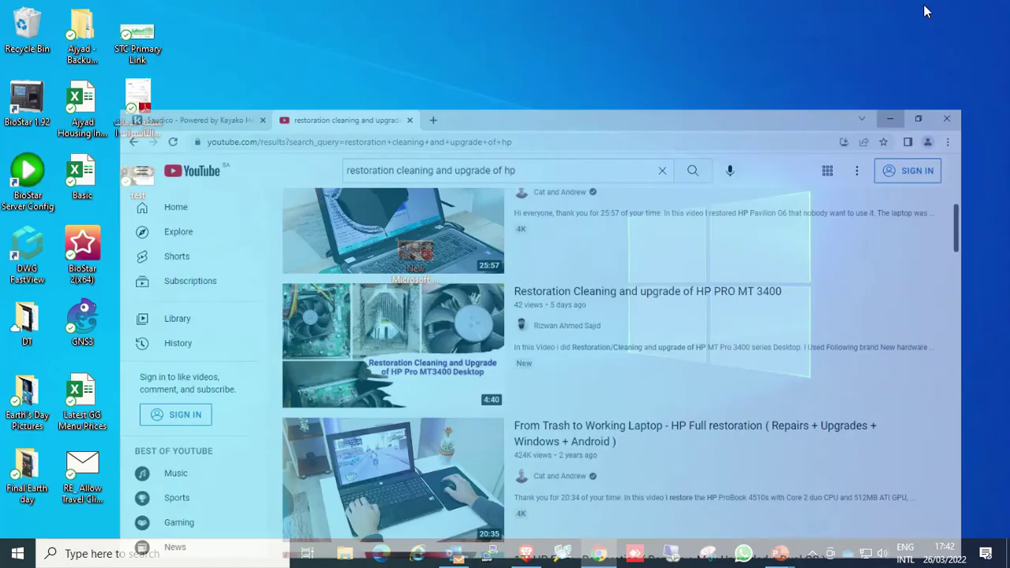
{"action": "double_click", "coordinate": [131, 197]}
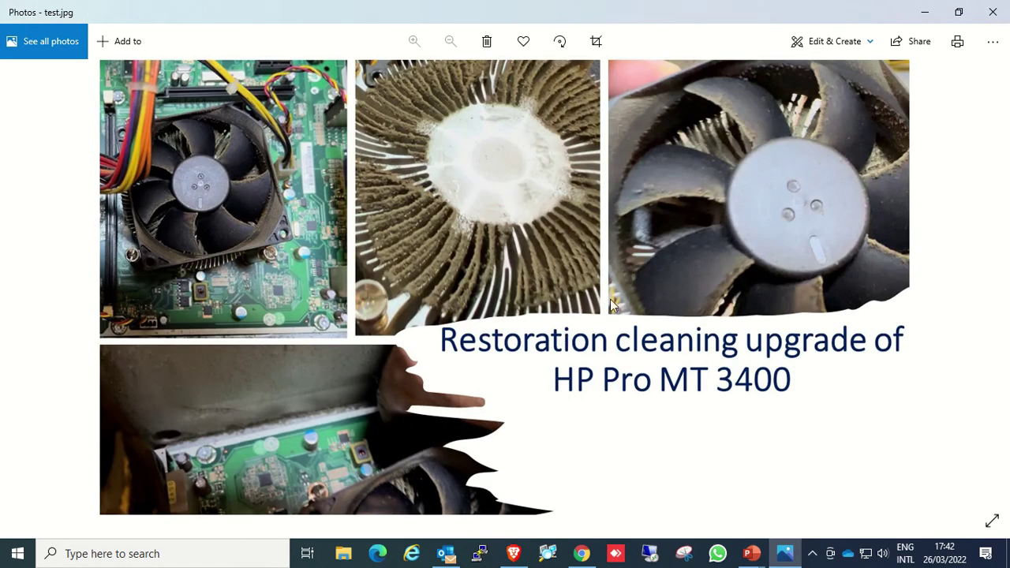
{"action": "left_click", "coordinate": [581, 553]}
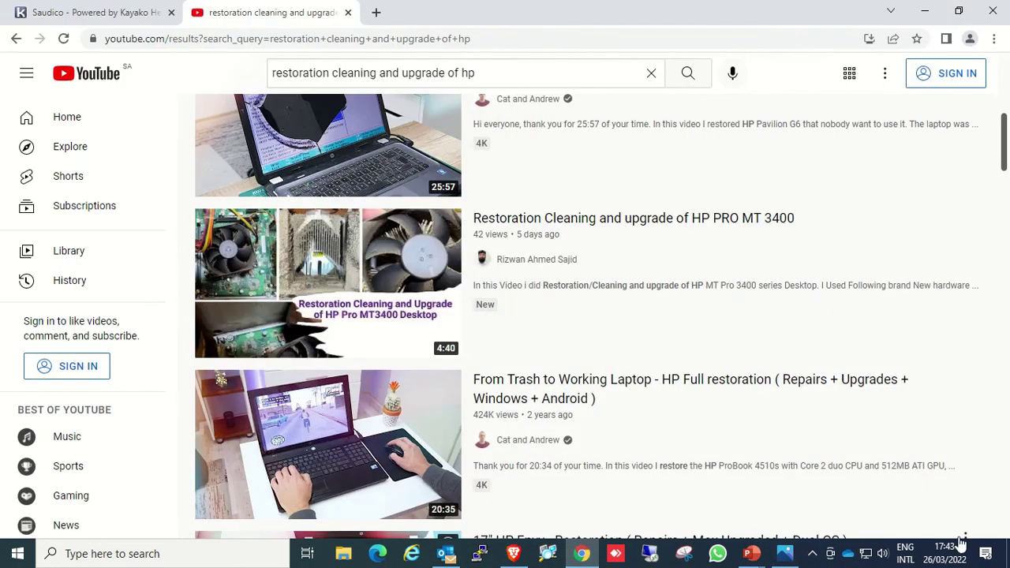